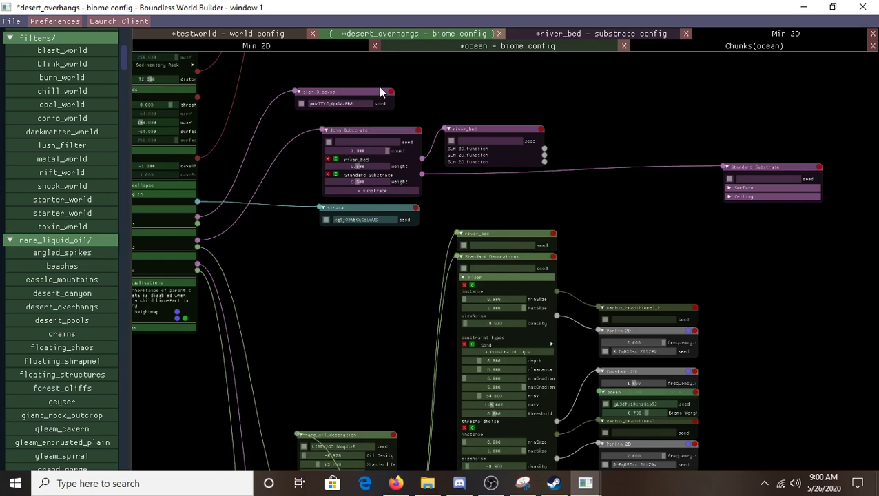
middle_drag(426, 76, 487, 124)
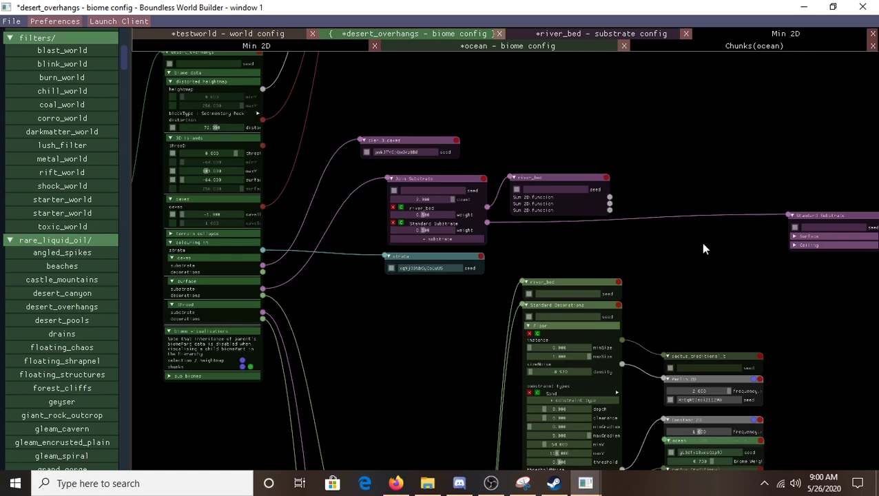
middle_drag(702, 249, 570, 260)
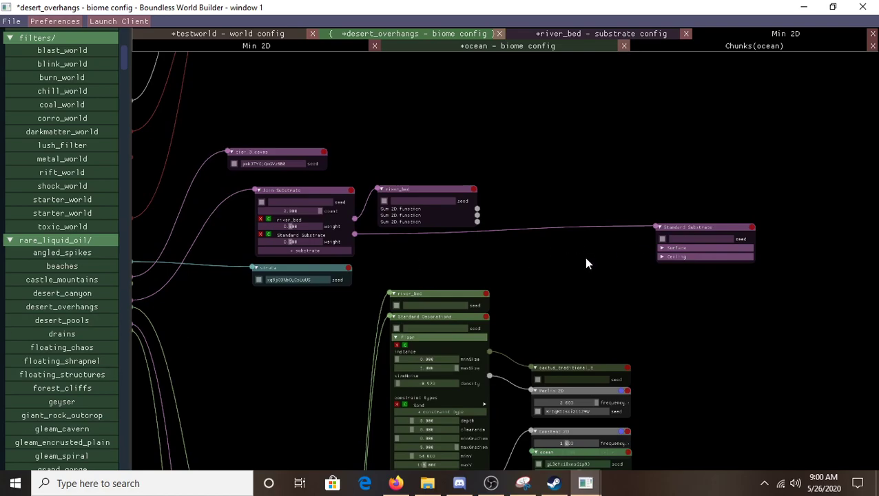
middle_drag(584, 264, 719, 280)
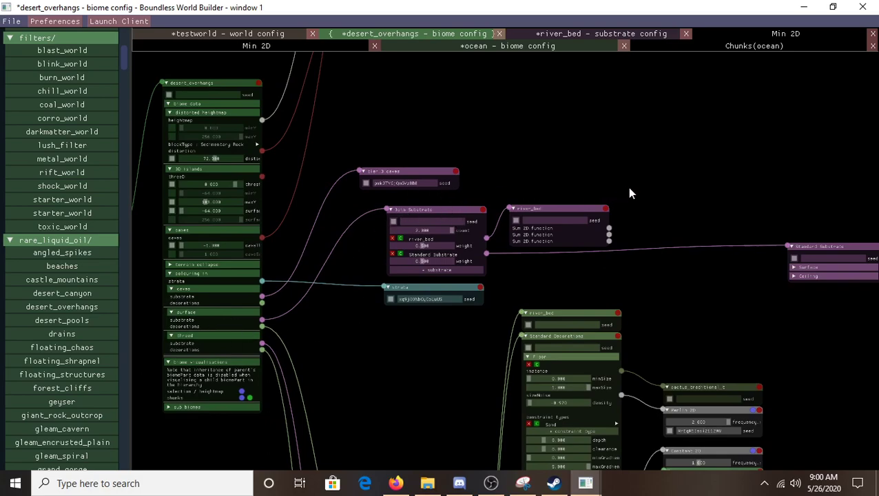
scroll(515, 172, up, 2)
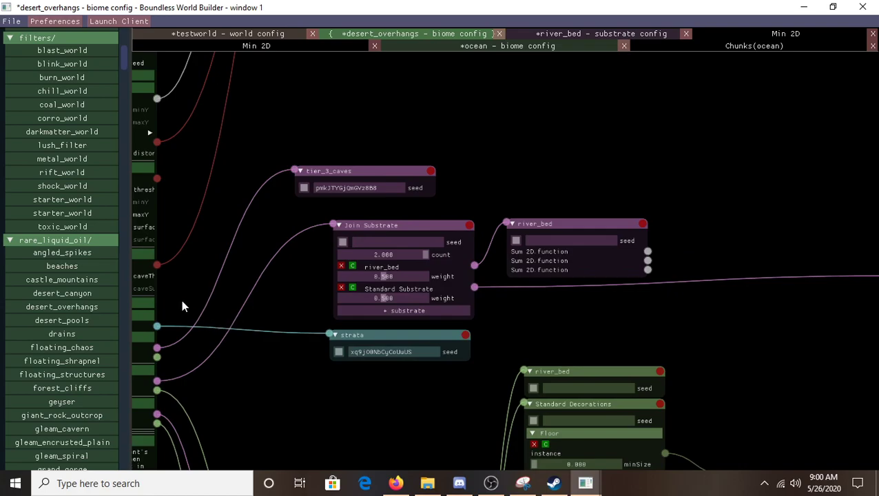
Step: Add a Random Substrate node with two substrate entries above the Join Substrate node, and delete it again
scroll(13, 41, up, 5)
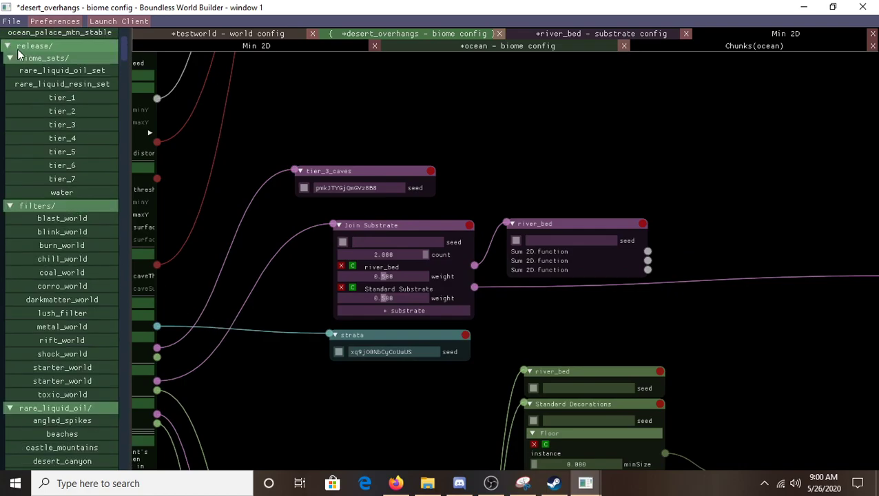
click(10, 40)
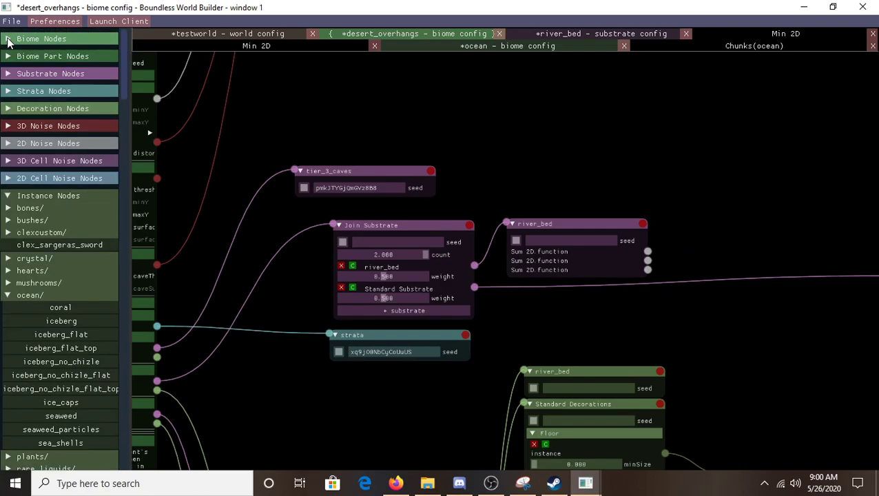
click(4, 74)
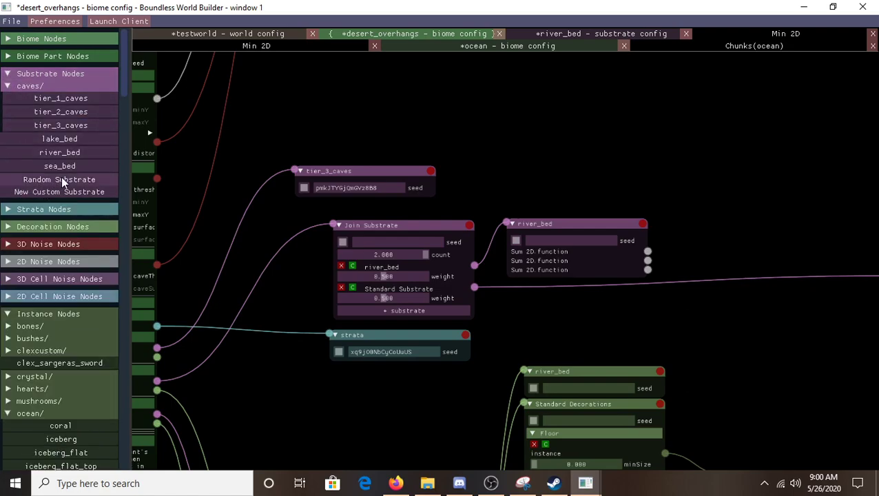
drag(61, 180, 409, 221)
drag(427, 252, 502, 123)
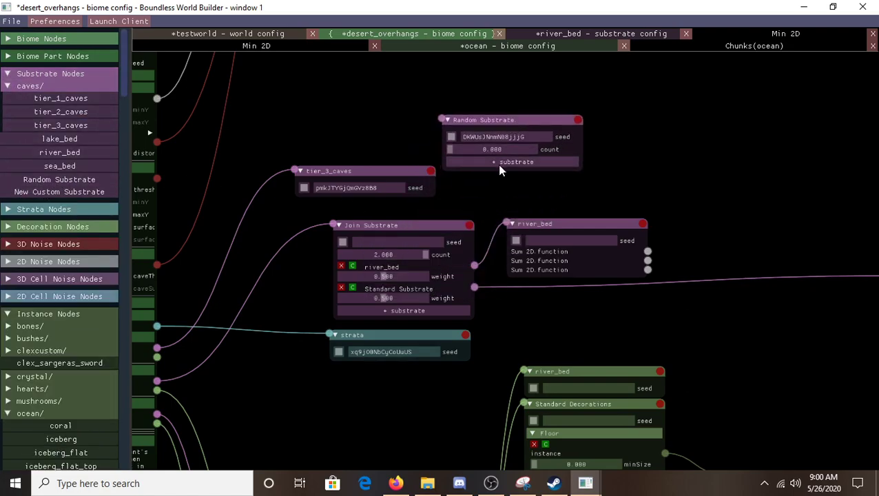
click(498, 163)
click(496, 184)
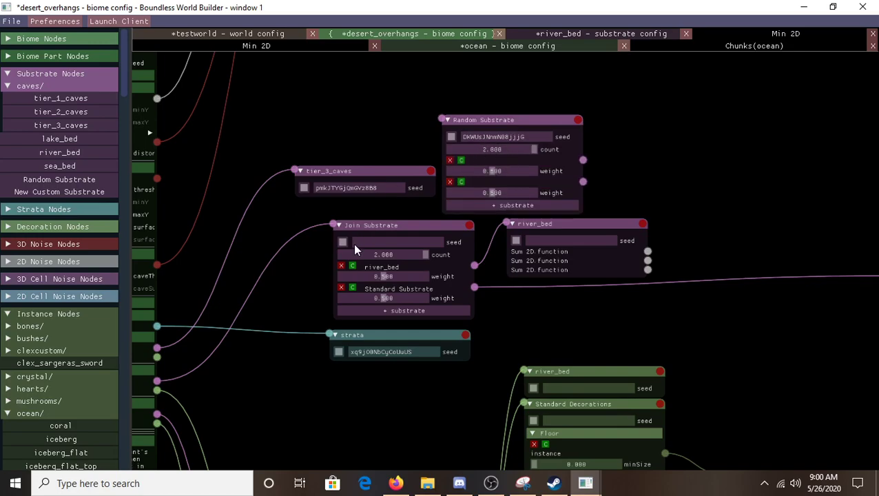
click(578, 120)
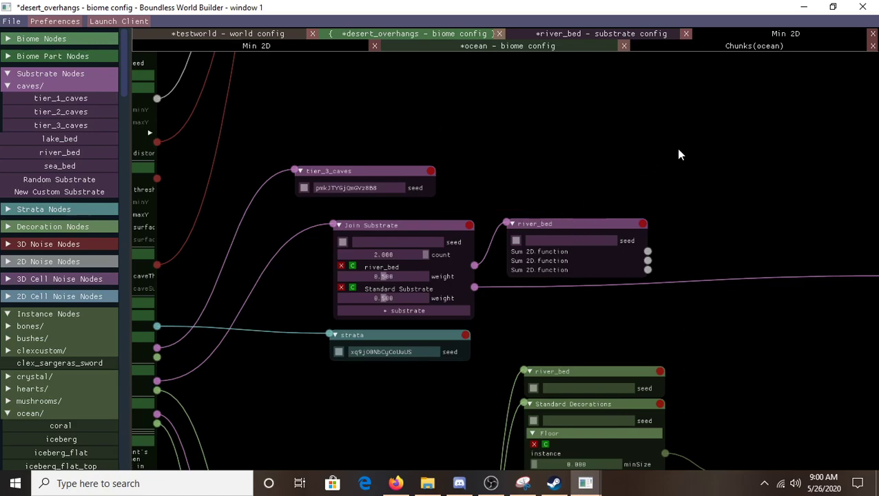
Step: Open the chunks visualisation of the desert_overhangs biome and inspect the generated terrain from several angles
scroll(703, 189, down, 2)
drag(569, 188, 401, 173)
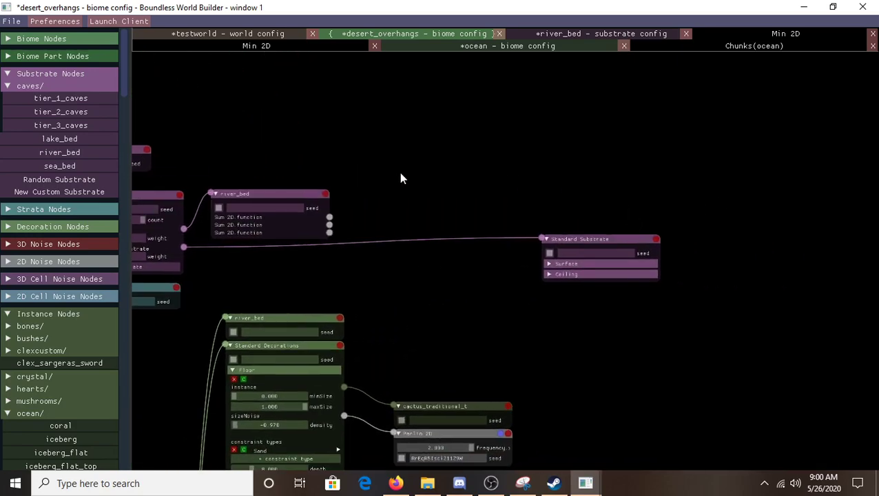
drag(385, 298, 669, 257)
drag(306, 319, 450, 281)
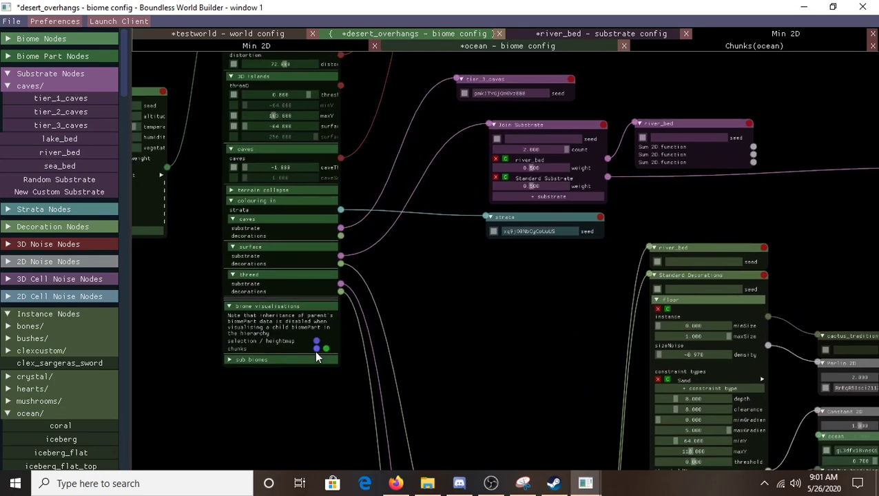
click(316, 348)
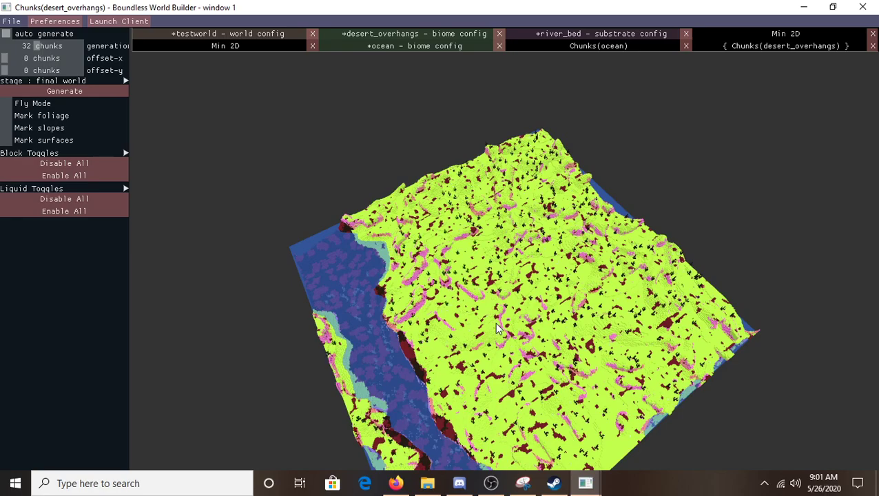
drag(496, 323, 580, 302)
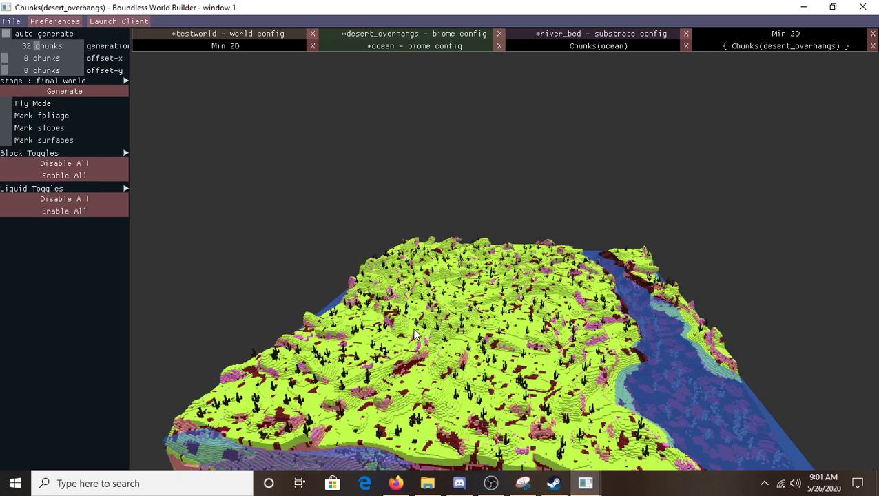
drag(412, 330, 488, 304)
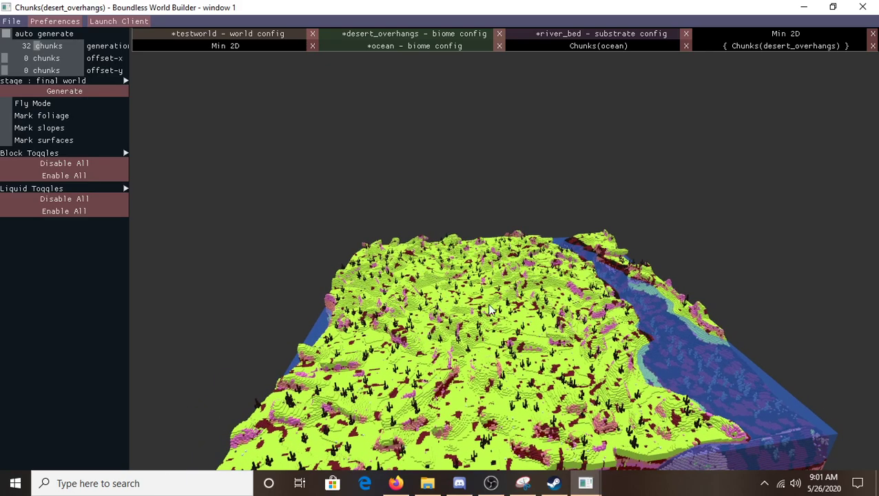
Step: Return to the desert_overhangs biome config and expand the Surface section of the Standard Substrate node
click(403, 34)
middle_drag(770, 200, 294, 231)
mouse_move(525, 198)
mouse_down()
mouse_move(508, 206)
mouse_move(517, 205)
mouse_up()
middle_drag(575, 228, 671, 222)
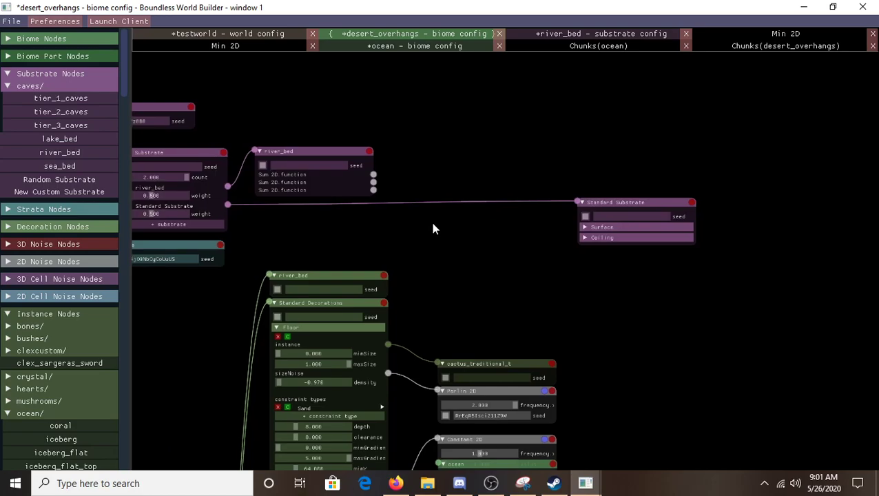
middle_drag(575, 245, 344, 199)
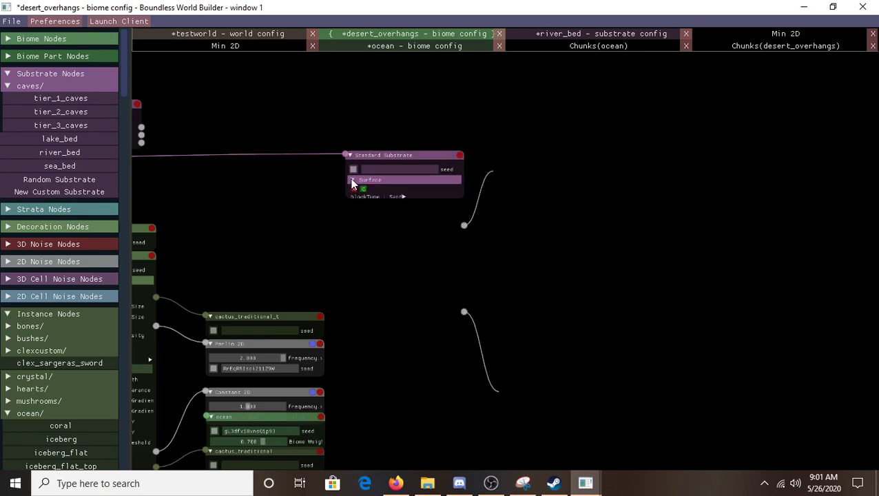
click(353, 181)
drag(613, 322, 406, 253)
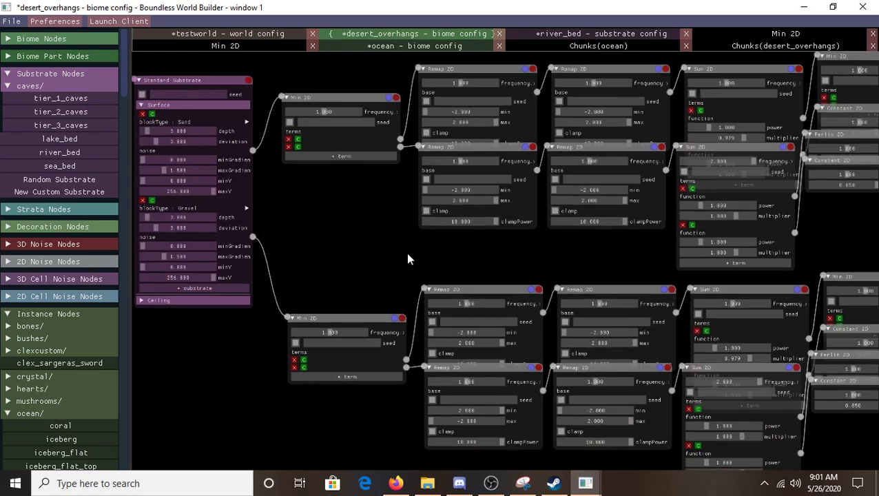
Step: Examine the Min 2D, Remap 2D and Sum 2D noise chains feeding the Sand and Gravel surface layers
scroll(407, 253, down, 2)
scroll(469, 245, up, 1)
drag(748, 255, 599, 228)
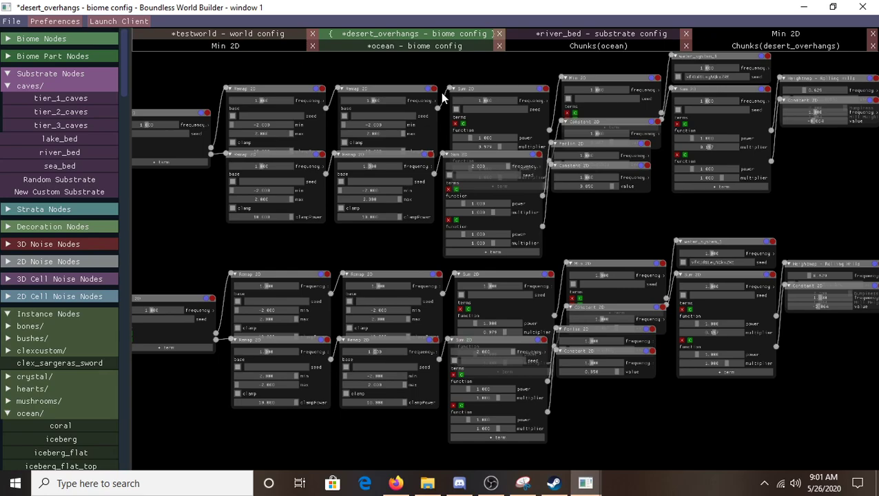
drag(620, 218, 651, 227)
drag(197, 216, 269, 204)
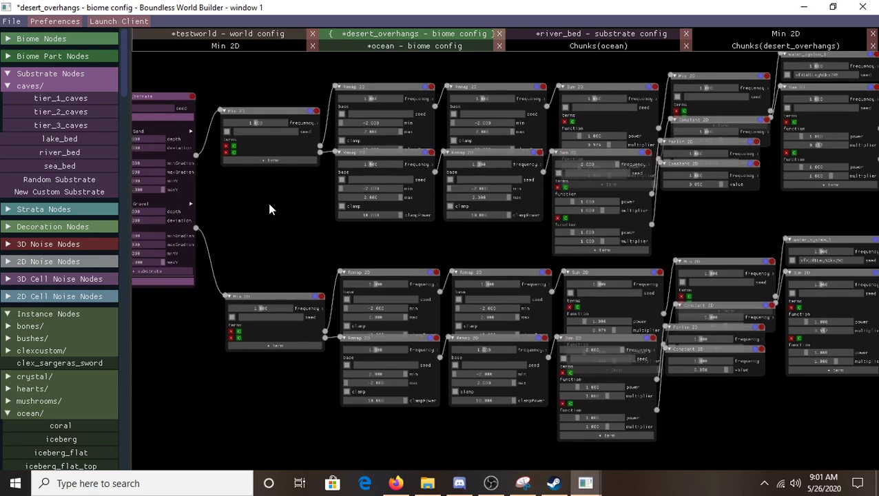
drag(268, 202, 315, 246)
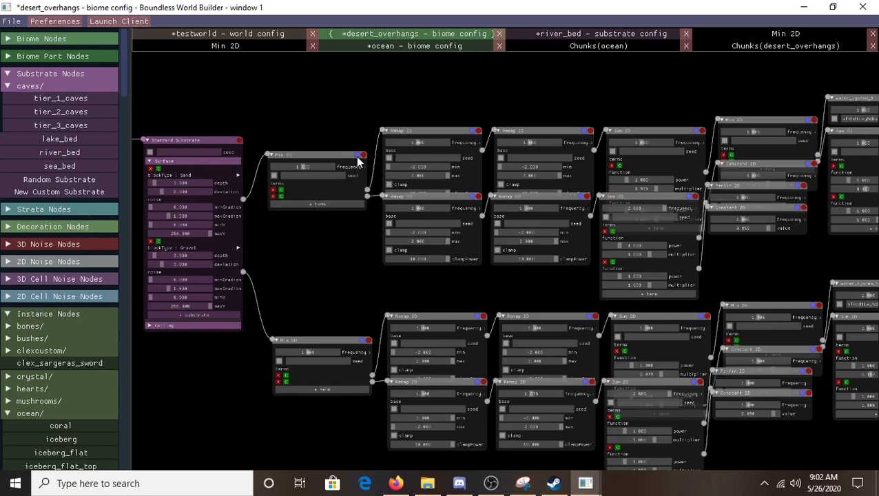
scroll(326, 235, up, 2)
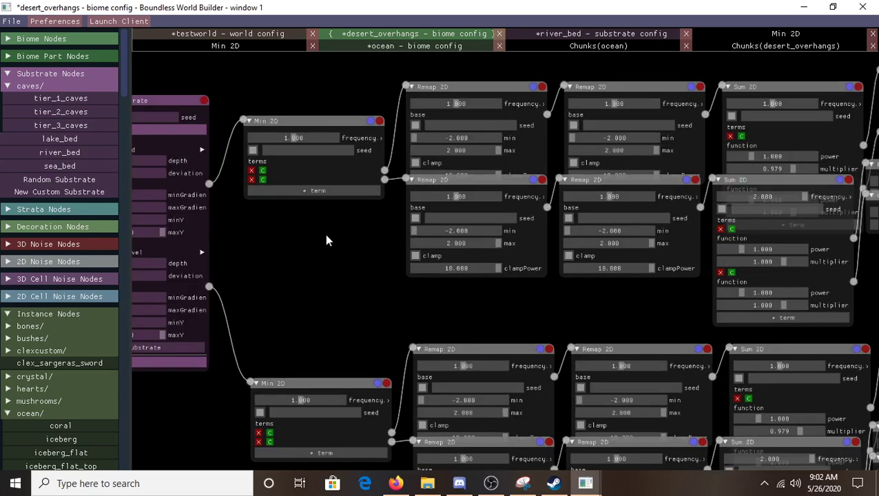
scroll(326, 235, up, 1)
drag(328, 226, 342, 267)
scroll(343, 266, down, 1)
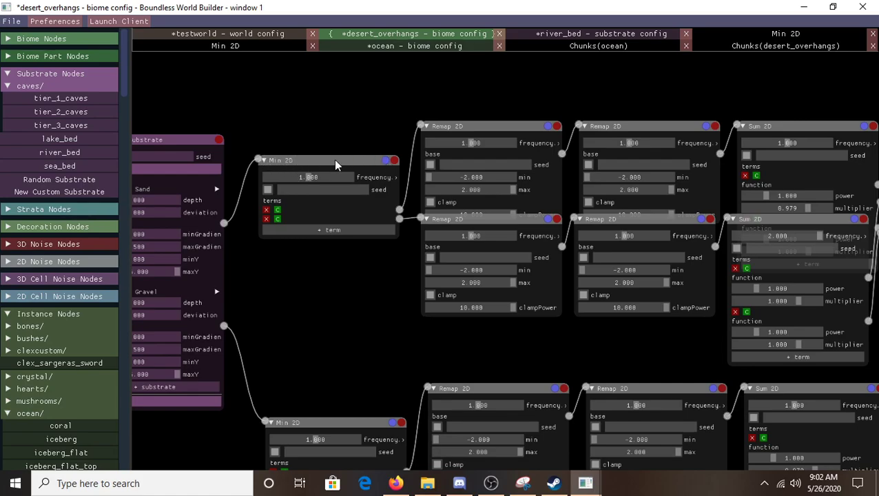
scroll(387, 165, down, 3)
scroll(617, 278, up, 1)
middle_drag(617, 273, 507, 273)
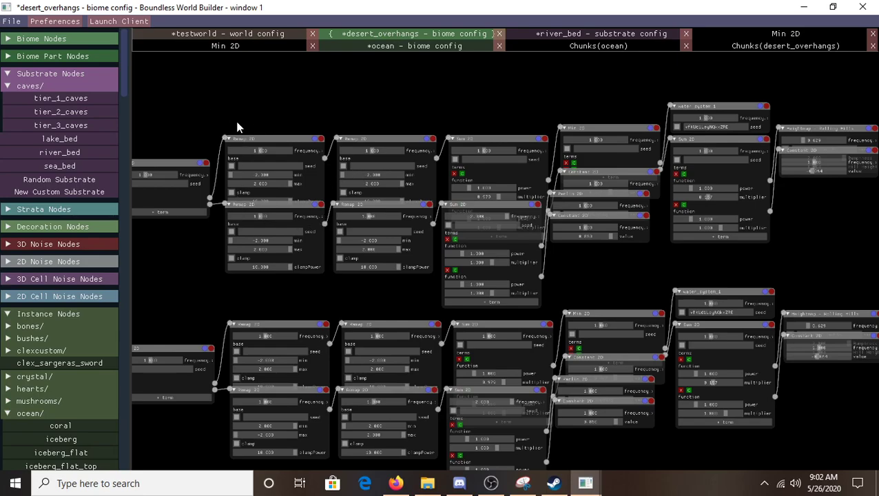
Step: Preview the Min 2D noise connected to the Sand layer and return to the desert_overhangs biome config
middle_drag(227, 126, 360, 135)
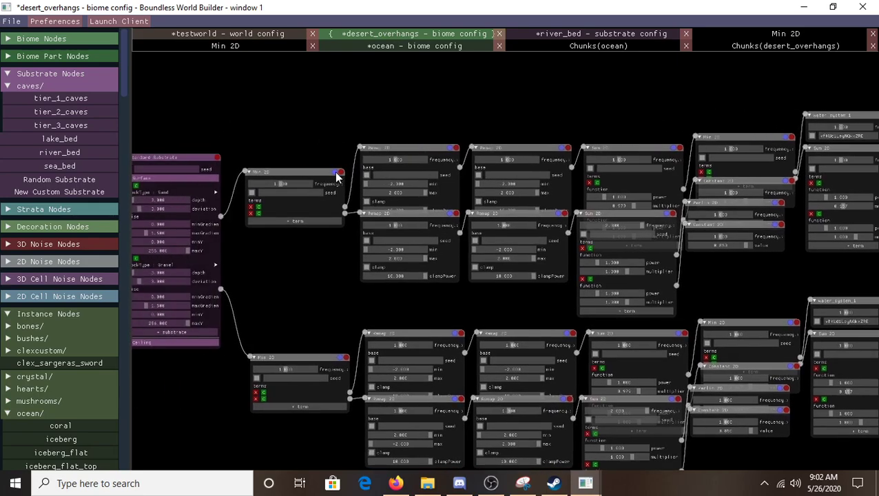
click(337, 177)
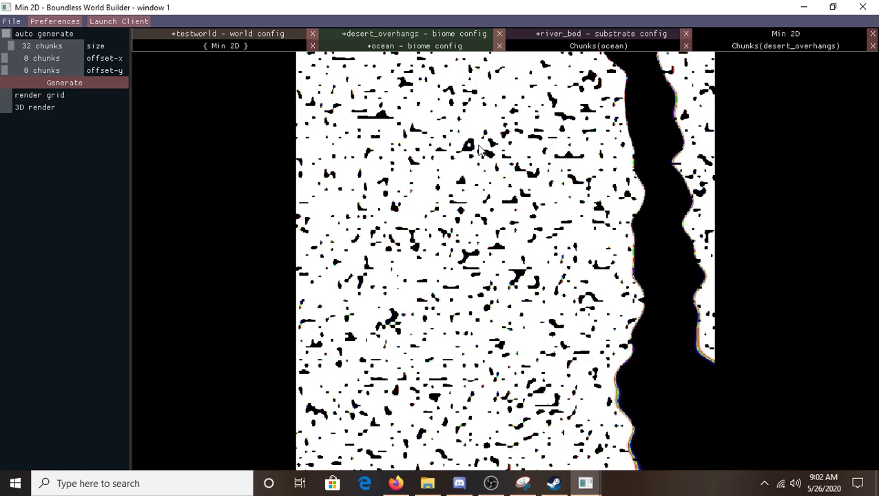
click(448, 33)
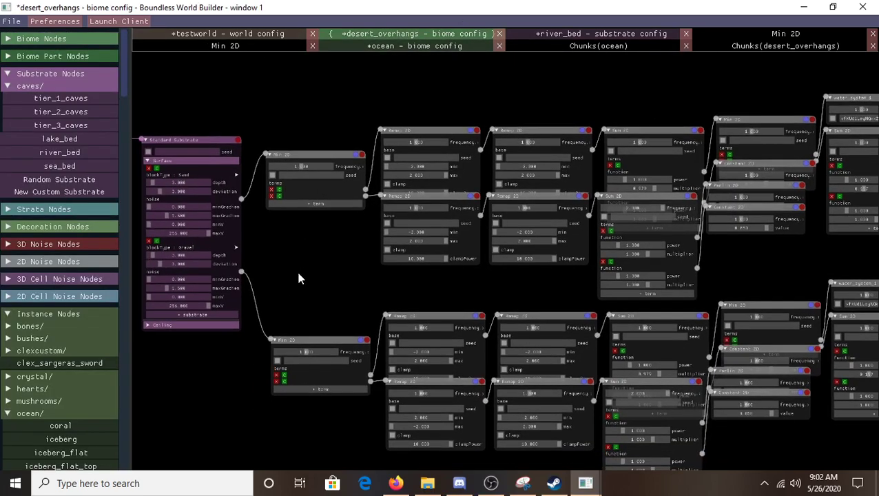
Step: Preview the Min 2D noise connected to the Gravel layer and compare it with the Sand layer's noise preview
drag(299, 273, 334, 233)
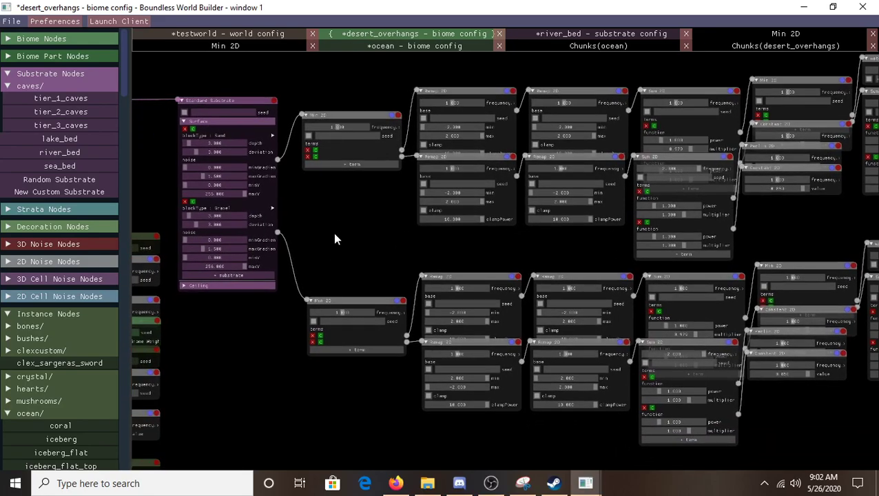
click(398, 303)
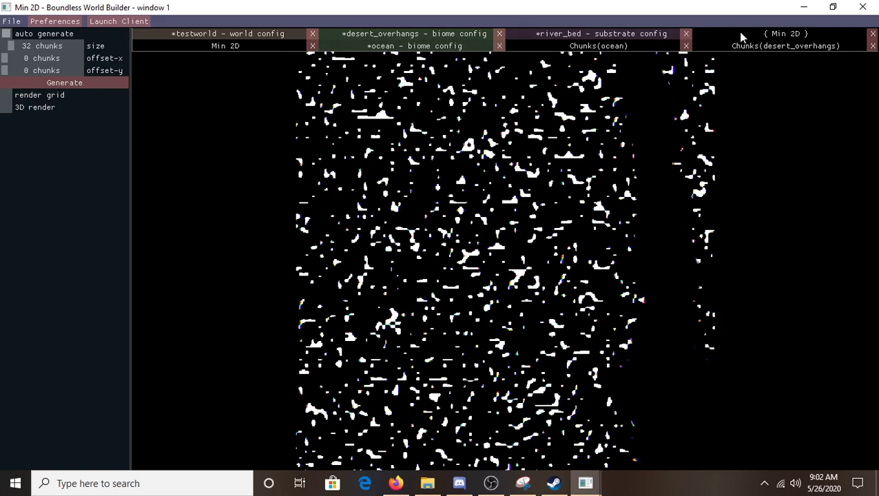
click(253, 46)
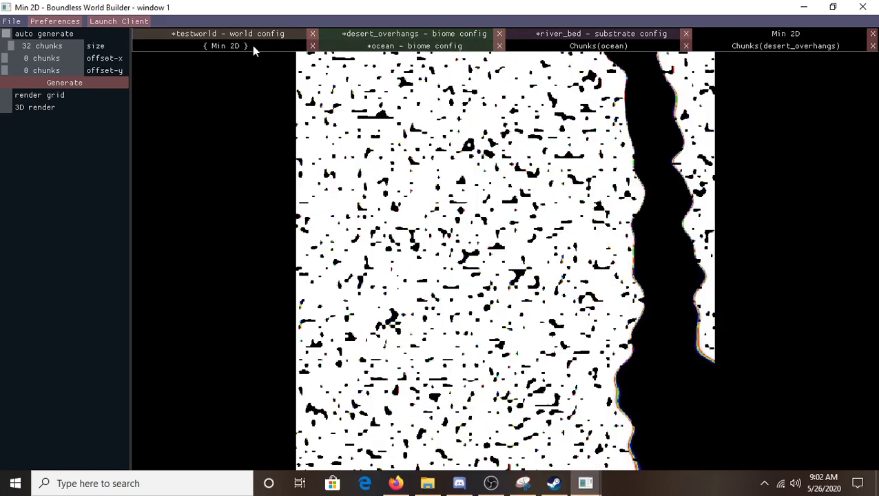
click(710, 36)
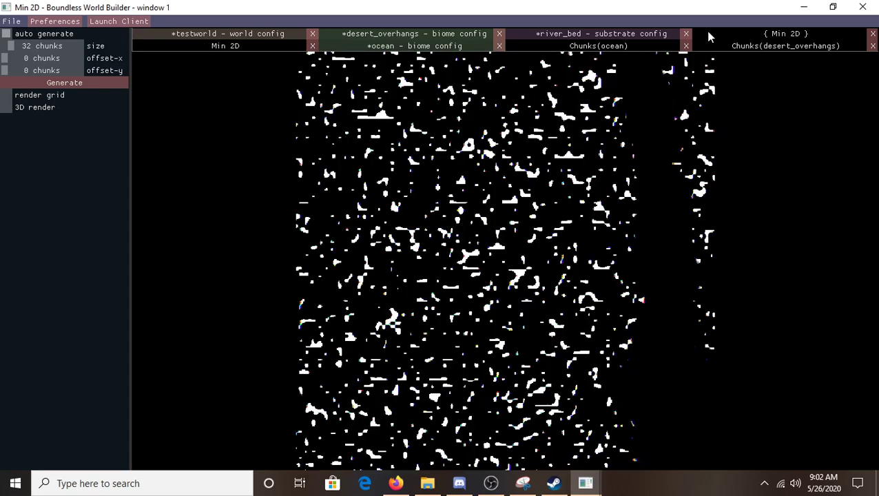
click(251, 47)
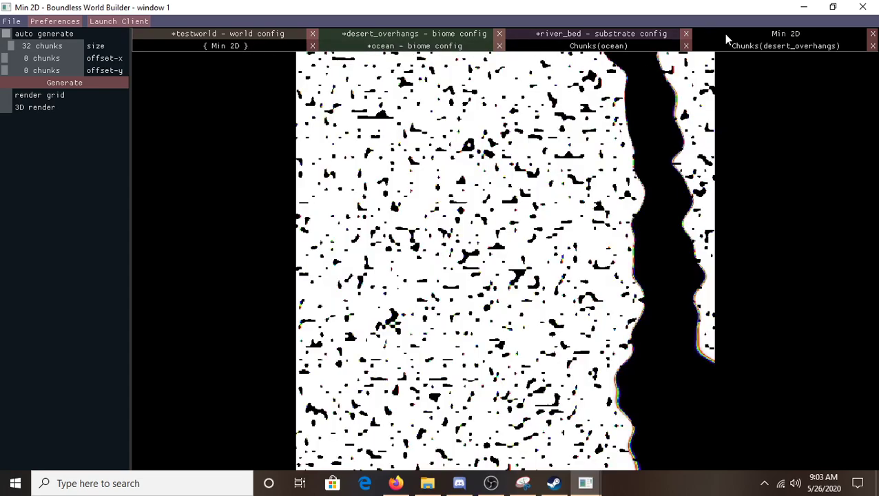
click(725, 36)
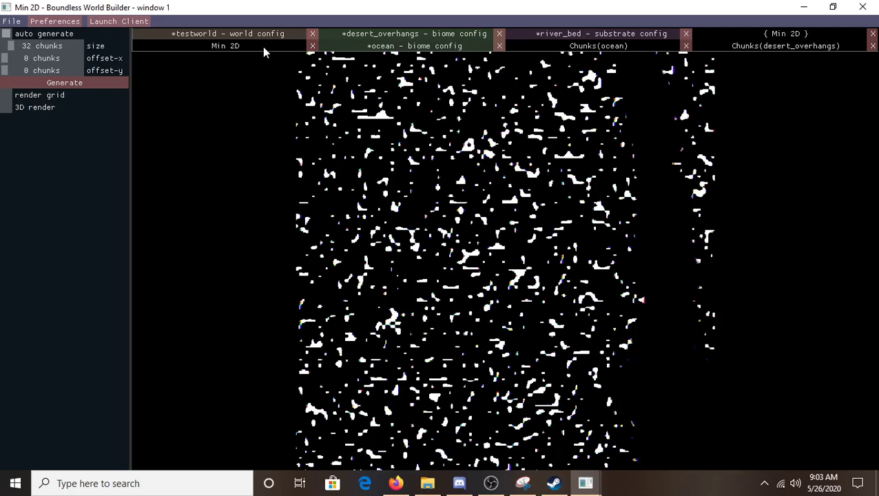
click(263, 48)
Step: Return to the desert_overhangs biome config and examine the Sand and Gravel surface settings of the Standard Substrate node
click(333, 32)
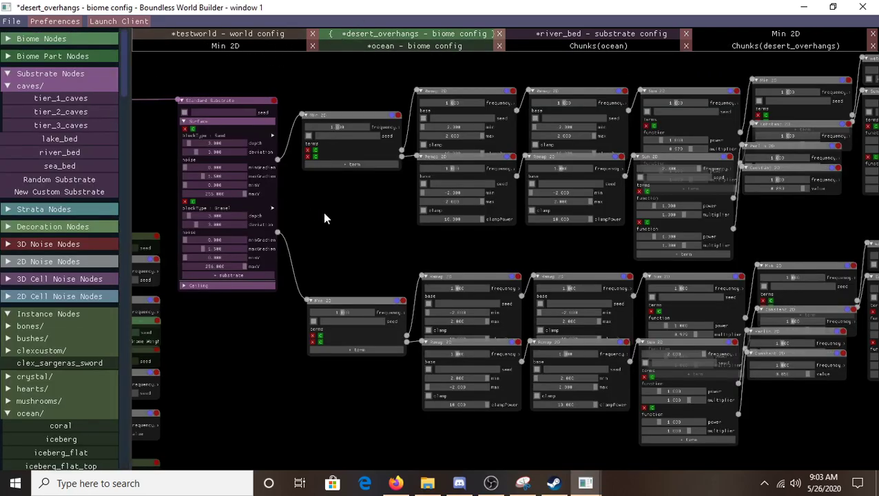
drag(341, 202, 522, 244)
scroll(462, 203, up, 3)
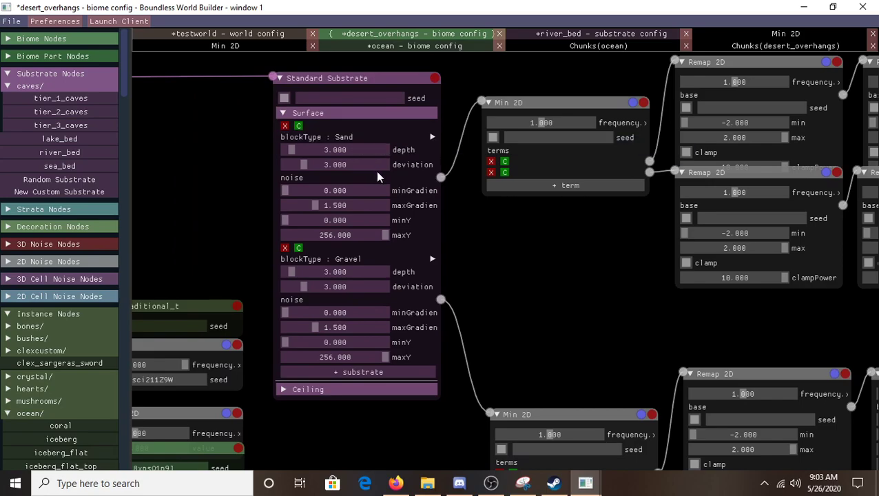
Step: Preview the Min 2D noise feeding the Sand surface layer again and return to the desert_overhangs biome config
click(632, 102)
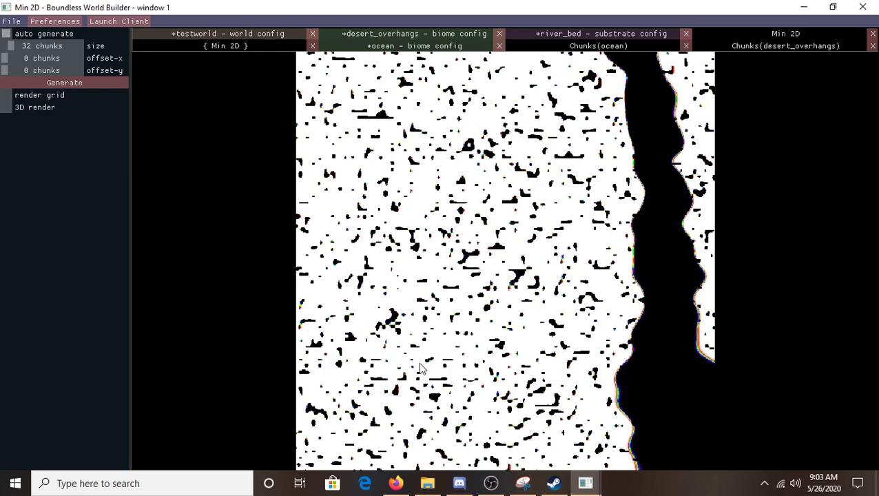
click(541, 33)
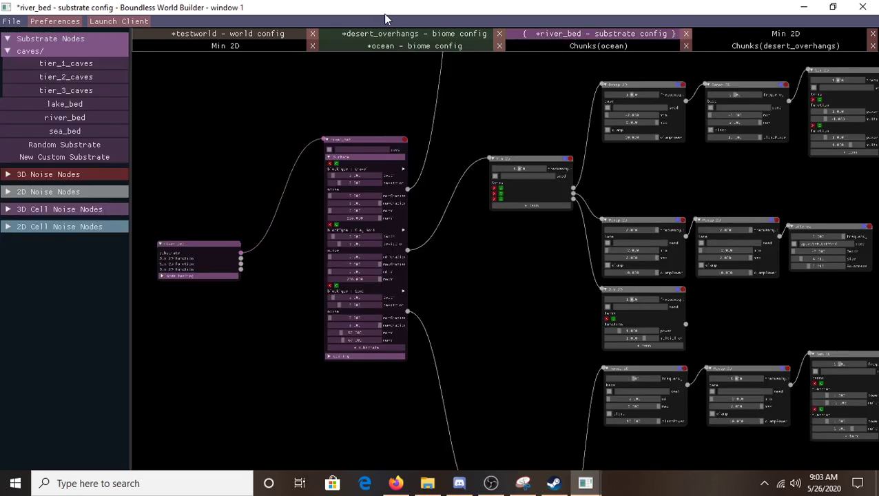
click(357, 36)
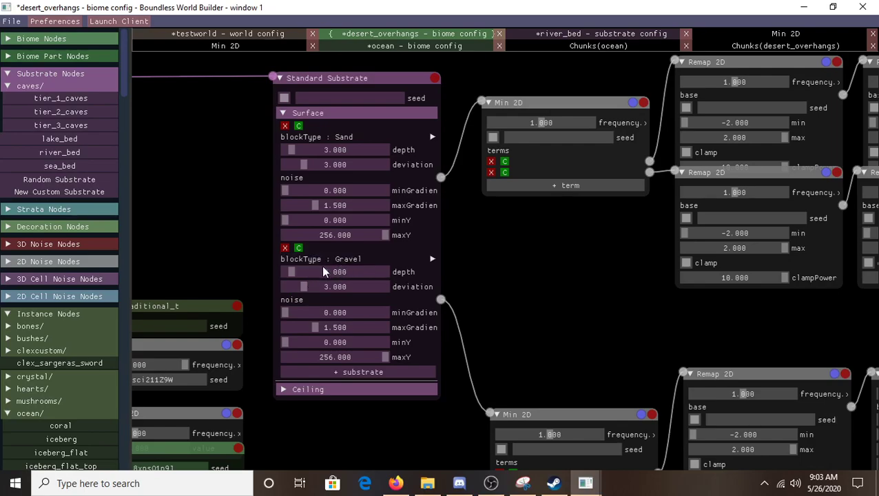
Step: Preview the Min 2D noise feeding the Gravel surface layer again and return to the desert_overhangs biome config
click(637, 416)
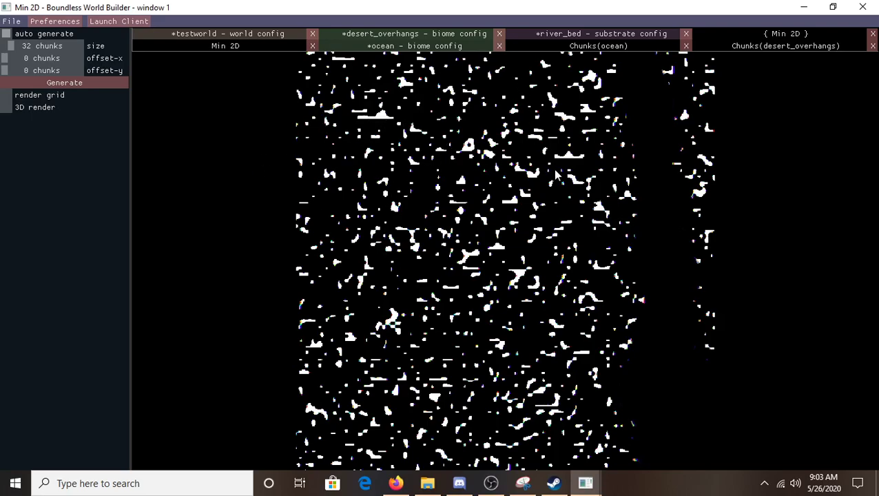
click(520, 36)
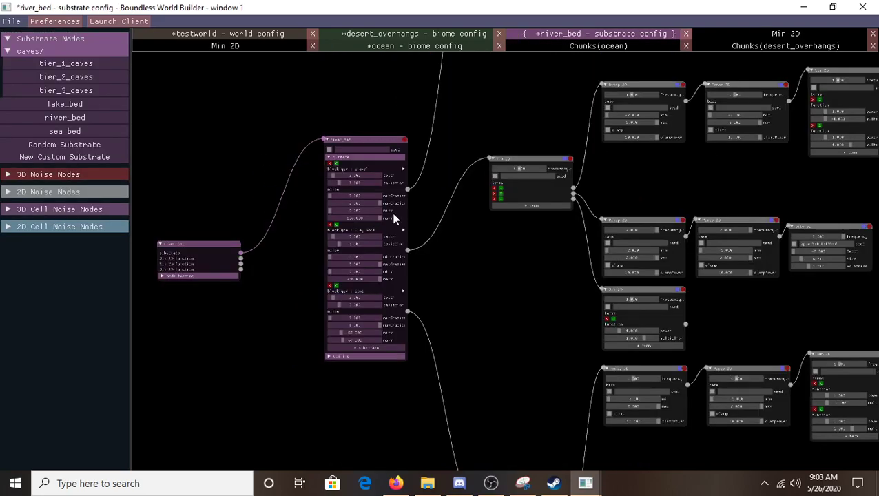
click(386, 33)
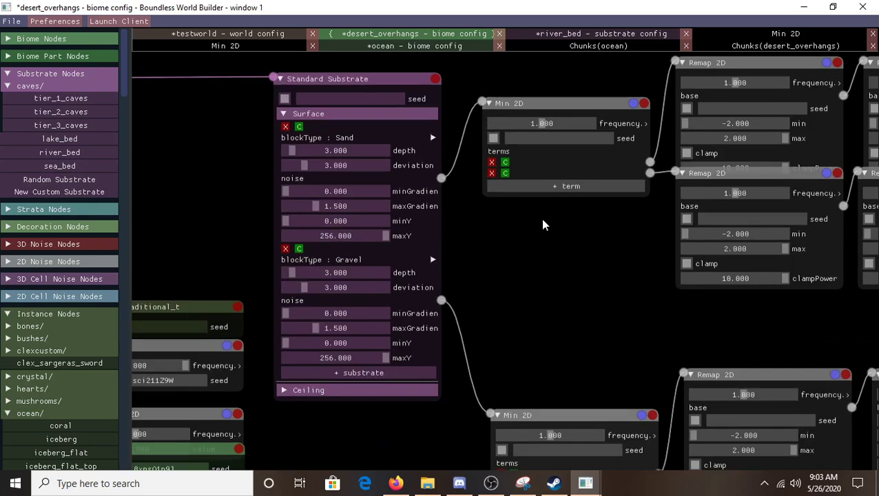
Step: Examine the Standard Substrate's Surface layers, recheck the Sand layer's Min 2D noise preview, and return to the desert_overhangs biome config
middle_drag(587, 255, 566, 227)
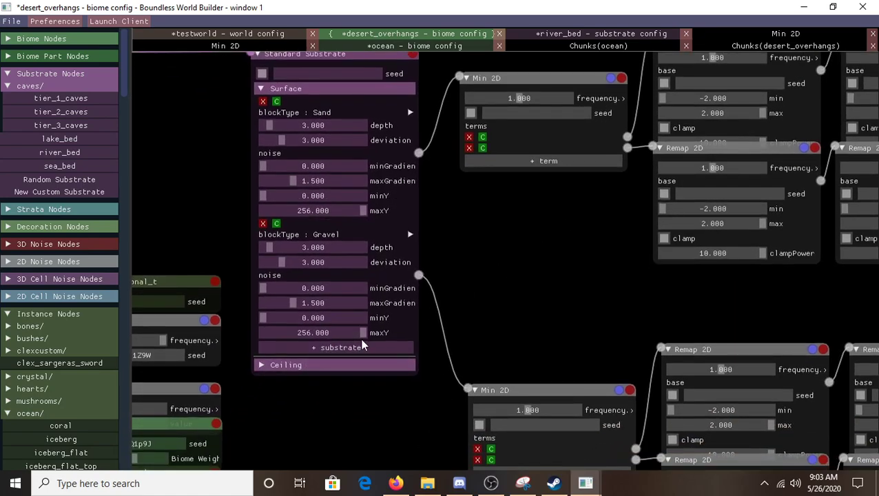
scroll(535, 199, down, 1)
scroll(533, 200, up, 1)
middle_drag(519, 205, 524, 240)
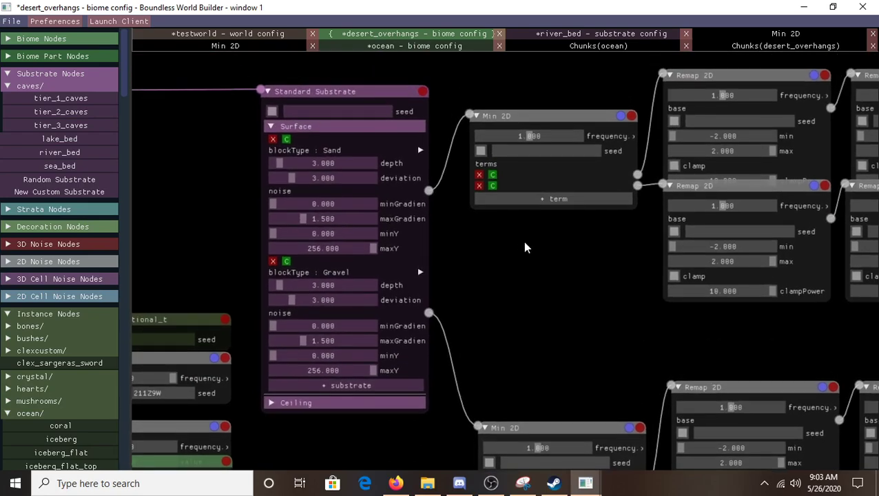
click(622, 116)
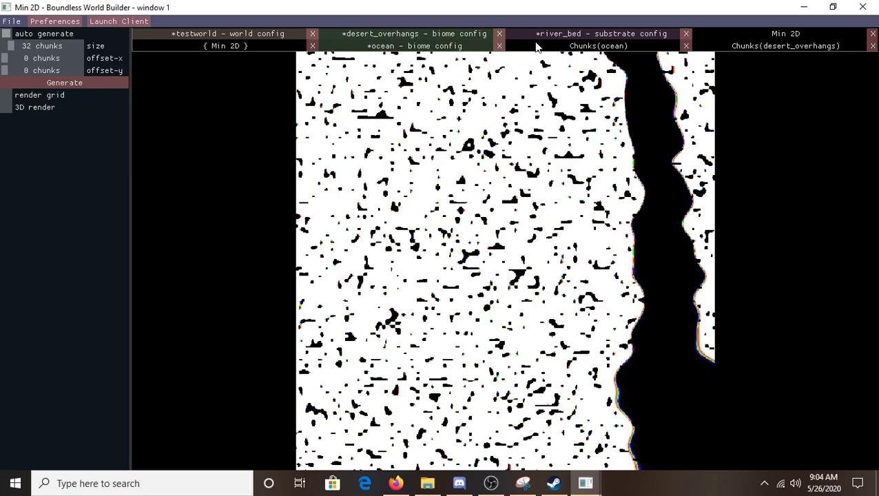
click(440, 46)
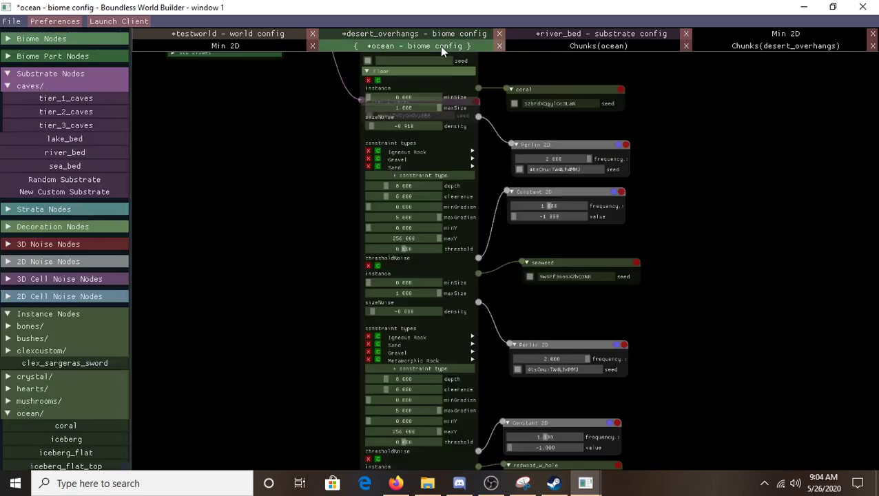
click(545, 47)
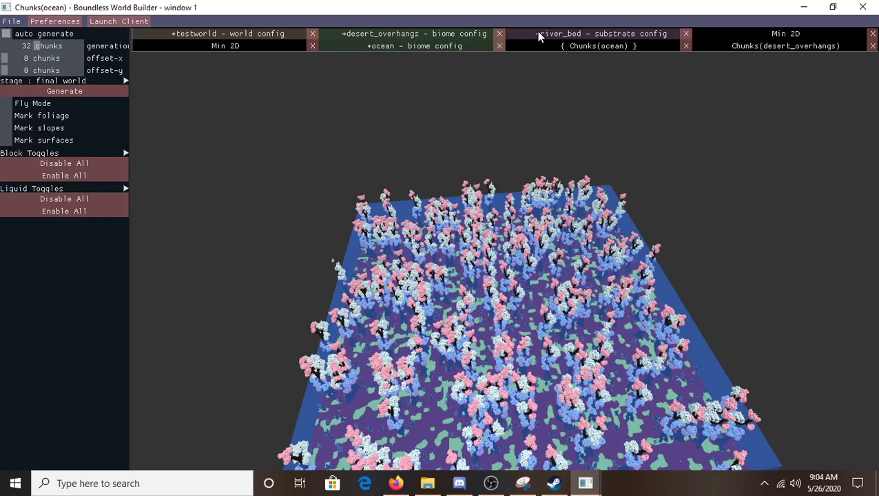
click(539, 34)
click(456, 31)
Step: Move the Sum 2D node of the Sand layer's noise chain clear of the water_system_1 node and preview its noise
drag(606, 299, 111, 304)
scroll(408, 259, down, 2)
scroll(407, 259, down, 1)
drag(599, 308, 444, 255)
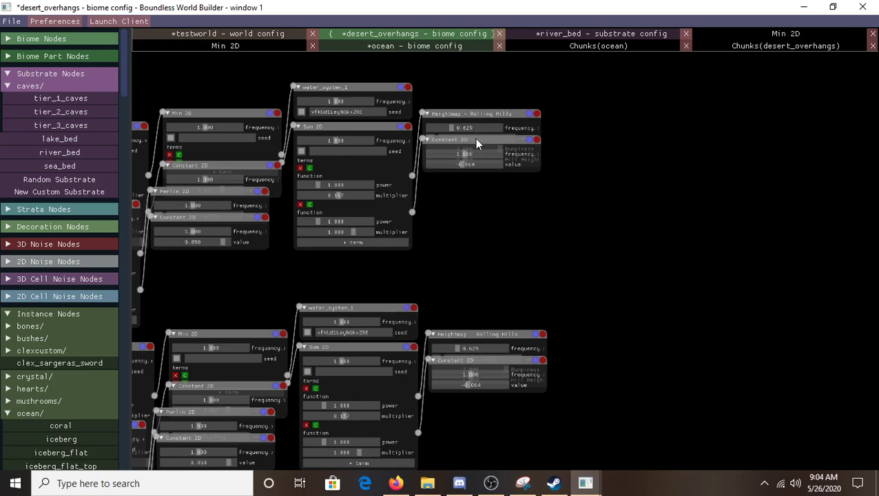
drag(364, 128, 422, 145)
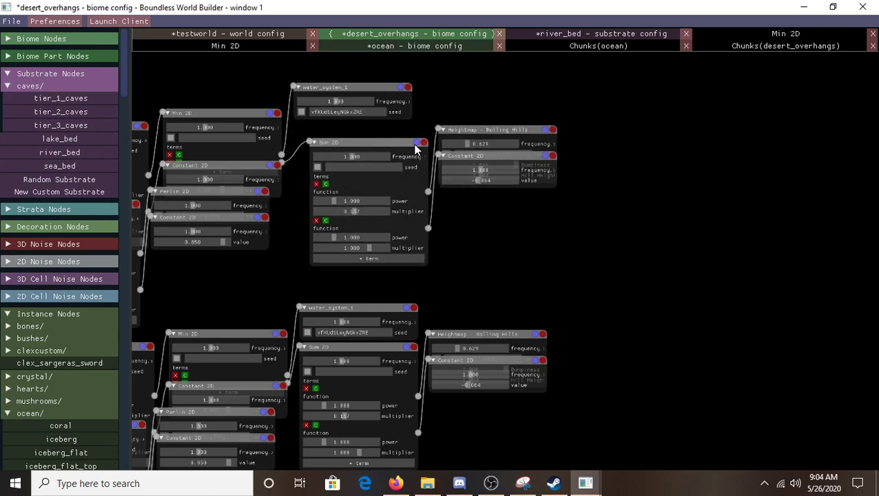
click(417, 143)
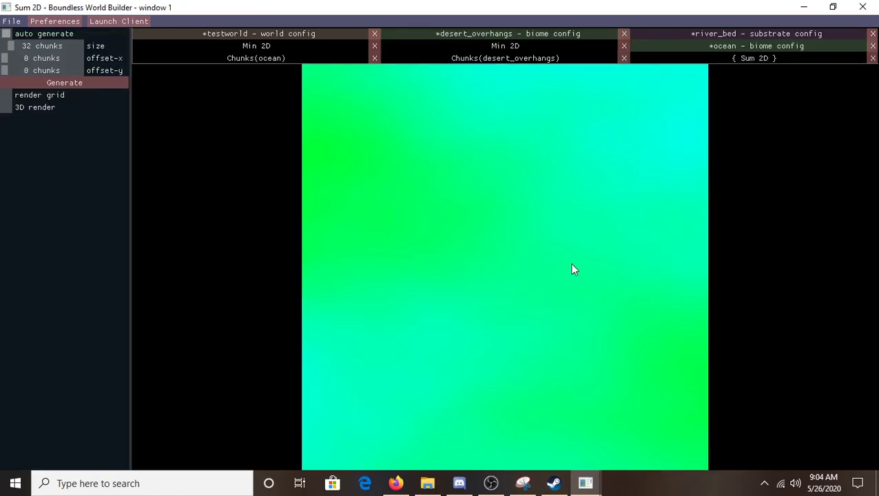
Step: Back in the desert_overhangs biome config, move the Min 2D node joining water_system_1 and Sum 2D off the Constant 2D node and preview its noise
click(467, 56)
click(474, 35)
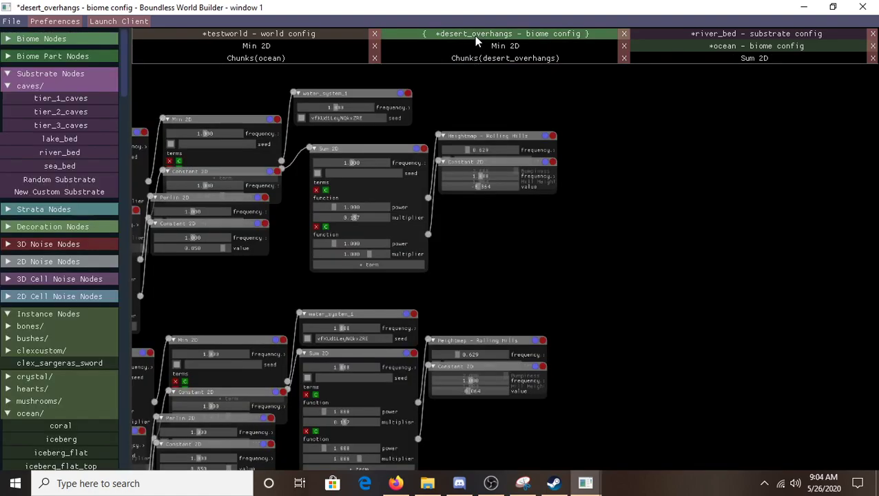
drag(257, 121, 286, 97)
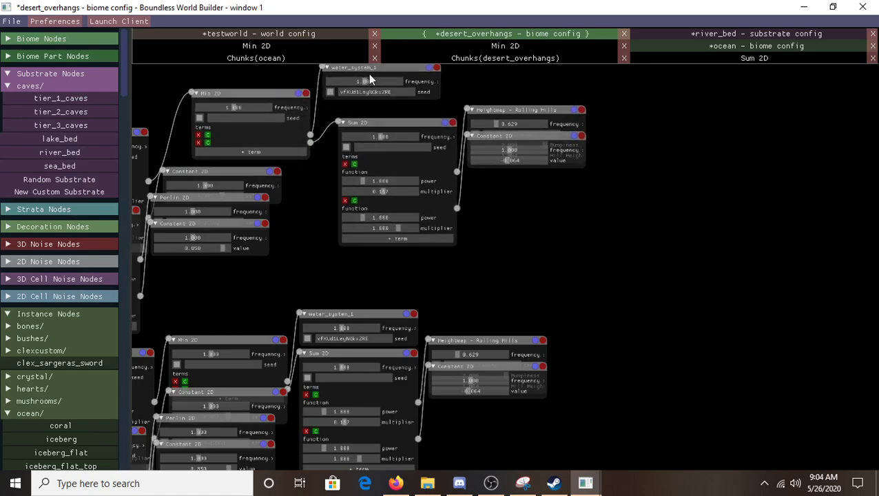
click(299, 96)
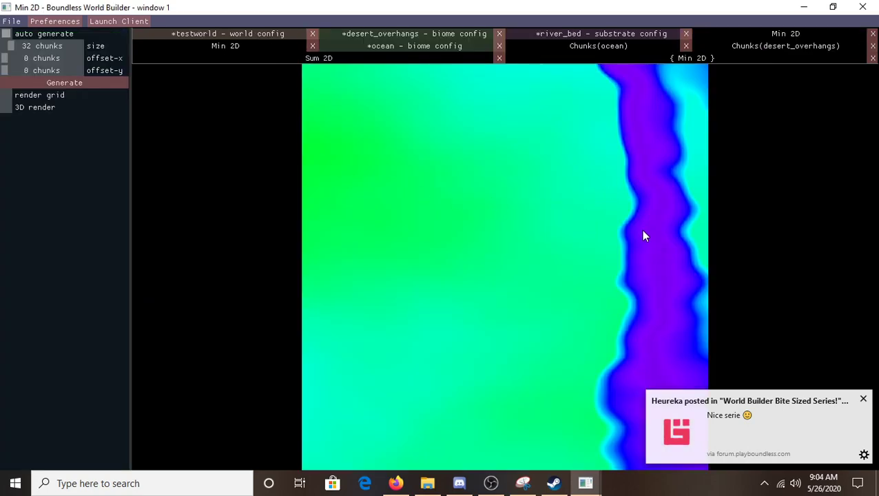